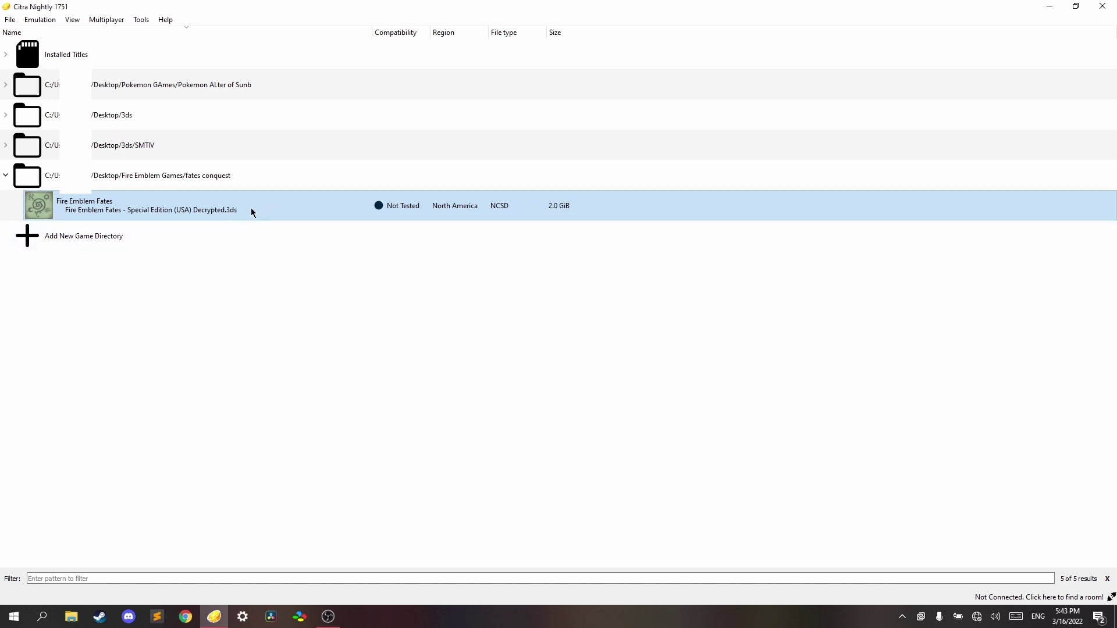
{"action": "right_click", "coordinate": [247, 212]}
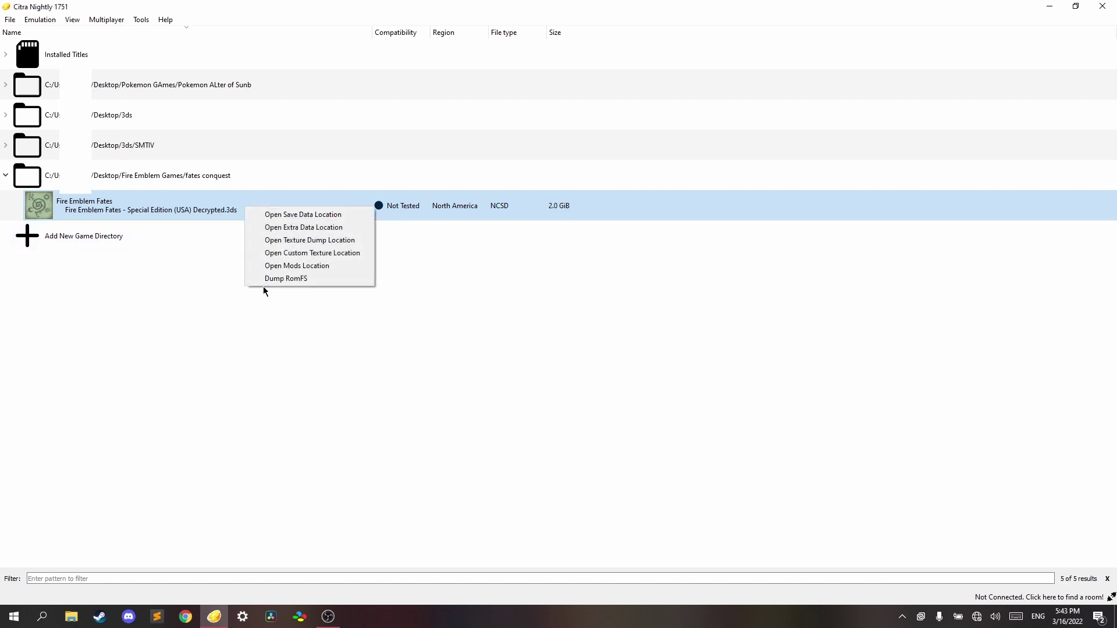
{"action": "left_click", "coordinate": [300, 279]}
{"action": "left_click_drag", "start_coordinate": [518, 285], "coordinate": [396, 205]}
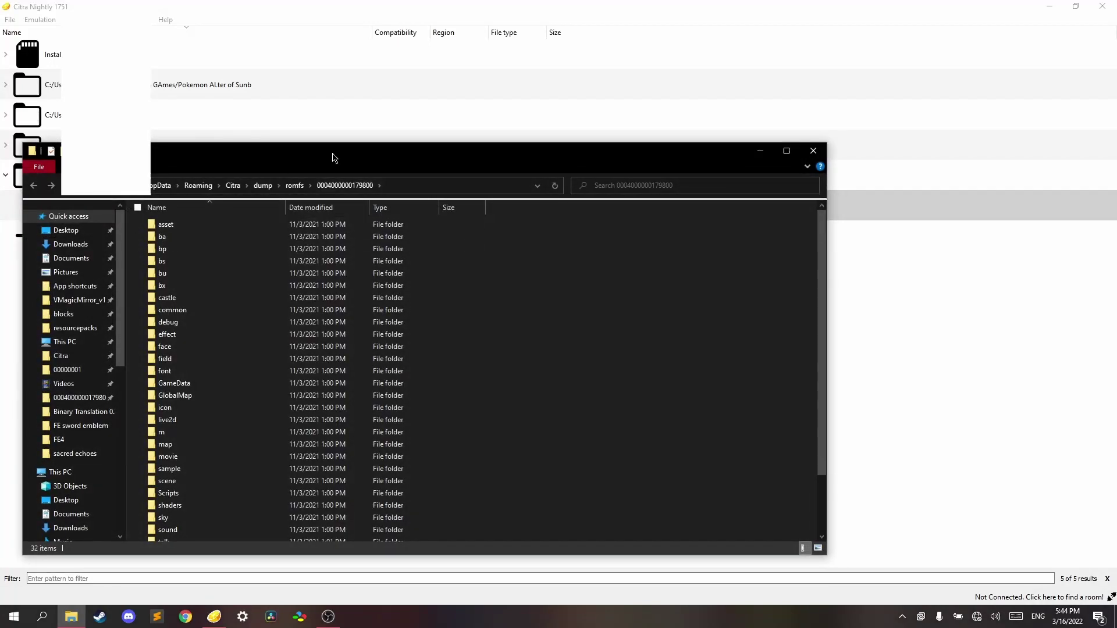
{"action": "left_click_drag", "start_coordinate": [334, 158], "coordinate": [419, 147]}
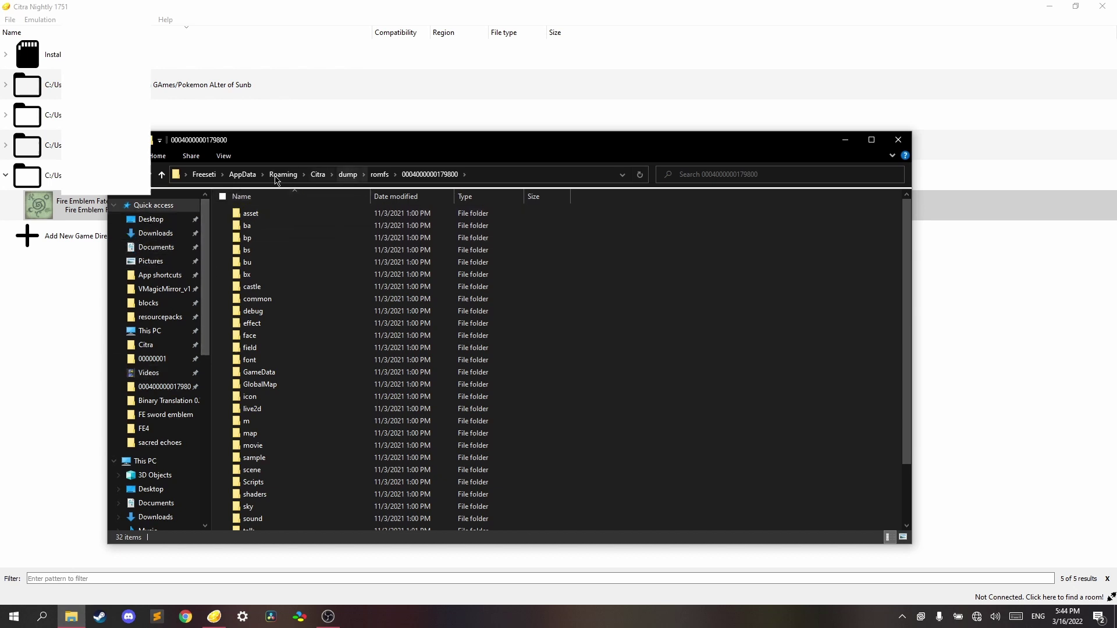
{"action": "left_click_drag", "start_coordinate": [406, 145], "coordinate": [449, 150]}
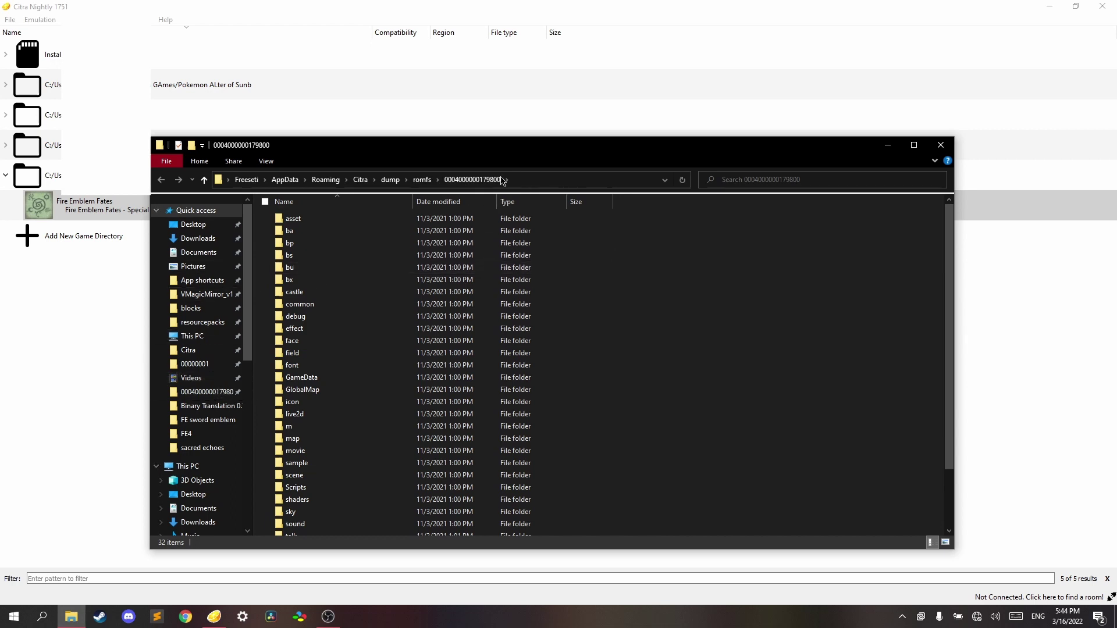
{"action": "left_click_drag", "start_coordinate": [474, 147], "coordinate": [437, 150]}
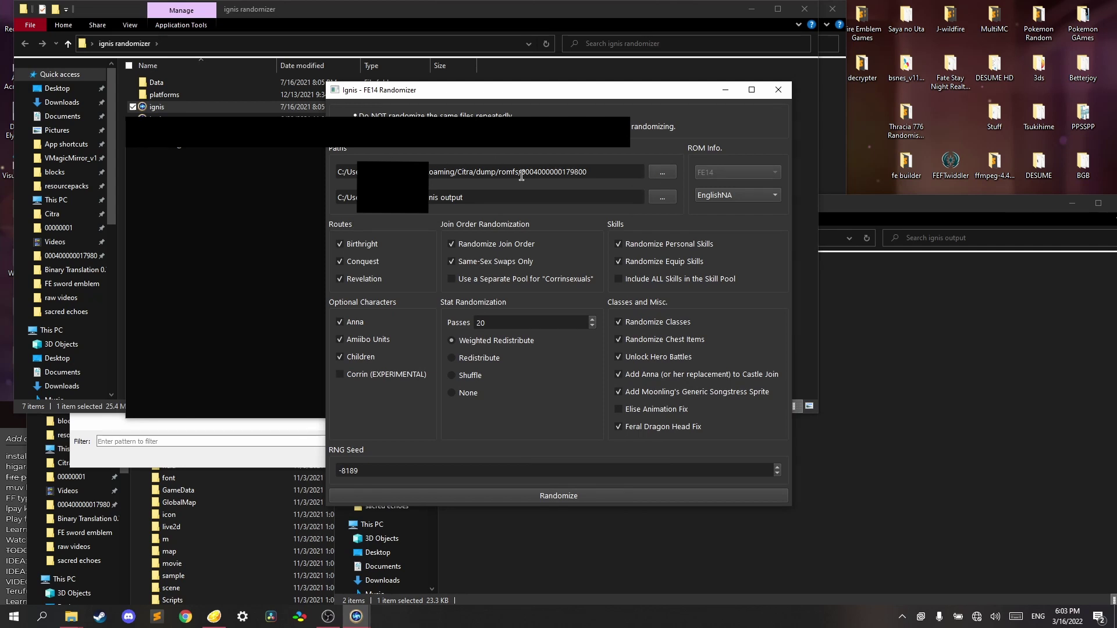
{"action": "left_click", "coordinate": [662, 172]}
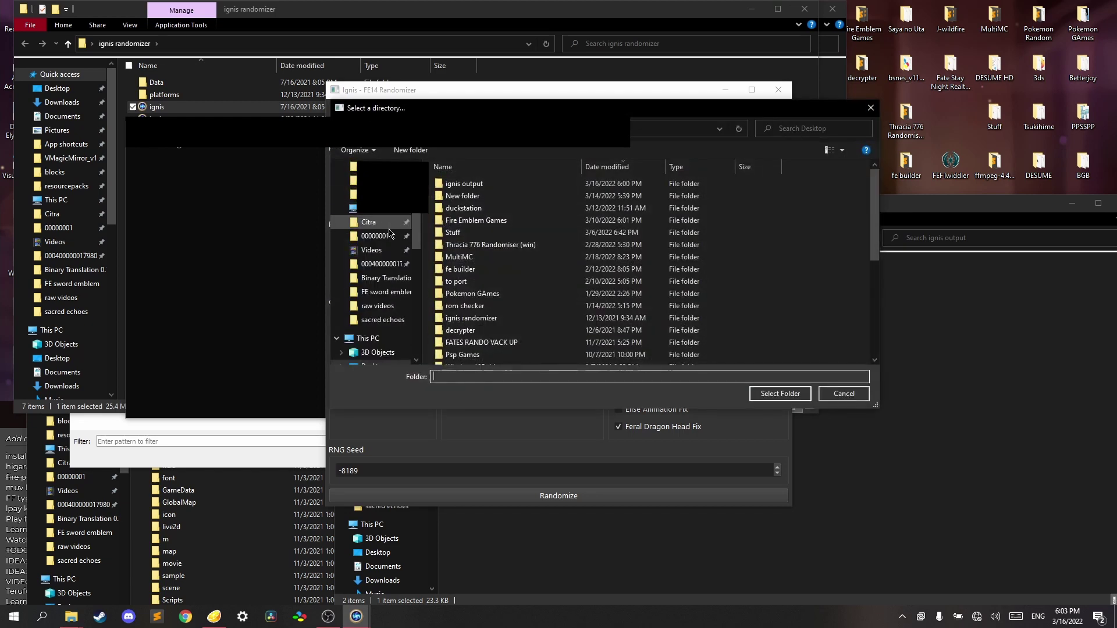
{"action": "scroll", "coordinate": [390, 232], "scroll_direction": "up", "scroll_amount": 3}
{"action": "left_click", "coordinate": [381, 357]}
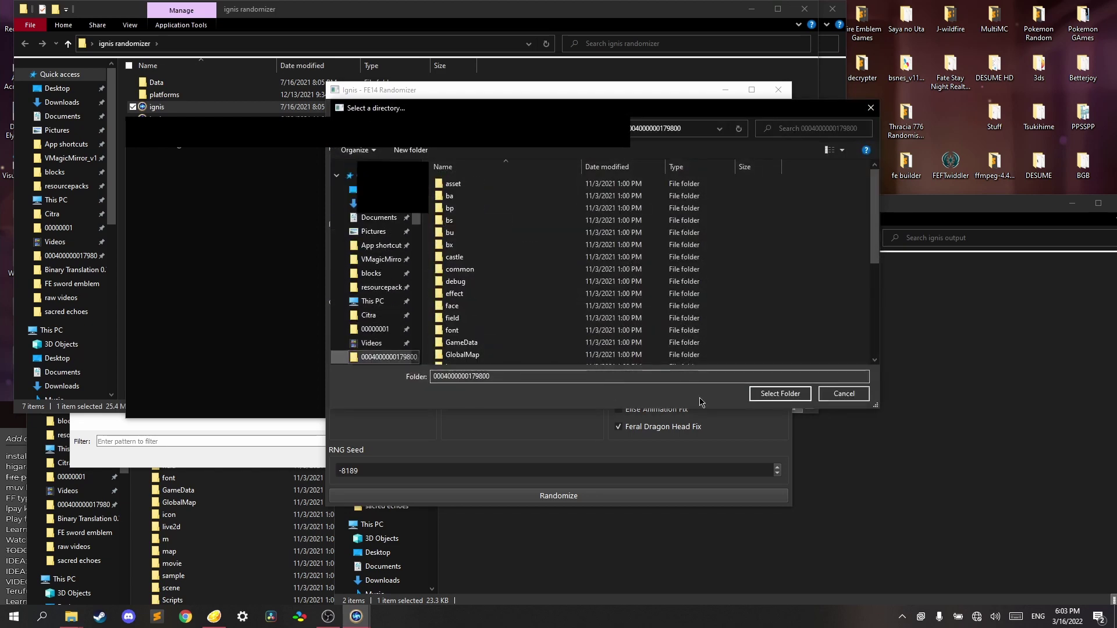
{"action": "left_click", "coordinate": [779, 394]}
Set the randomizer's output path to the ignis output folder on the Desktop
{"action": "left_click", "coordinate": [663, 201]}
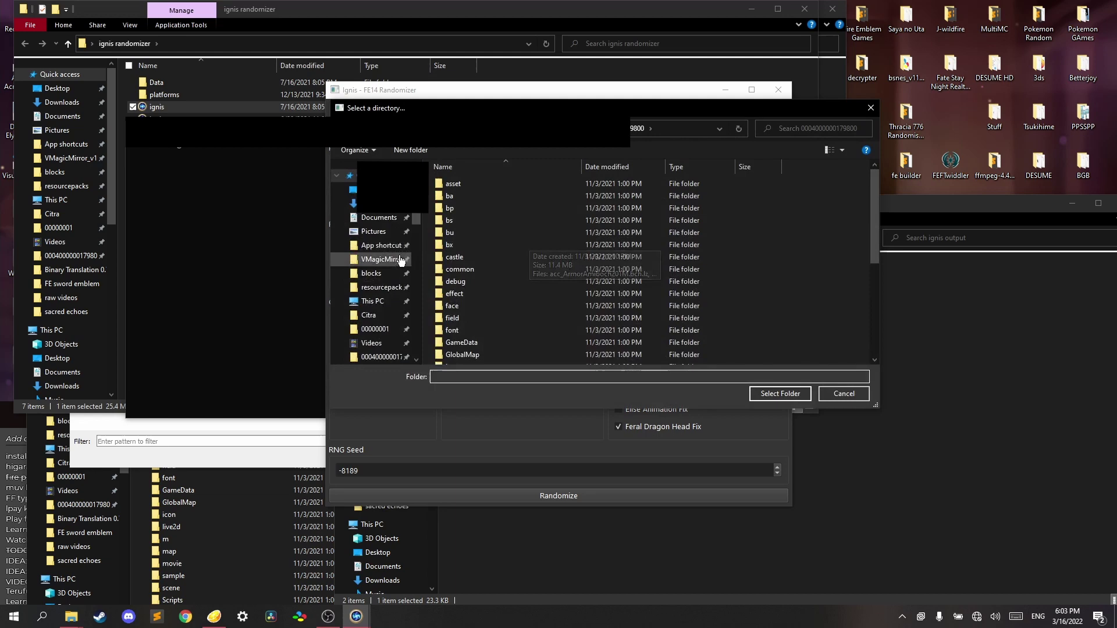
{"action": "scroll", "coordinate": [401, 260], "scroll_direction": "down", "scroll_amount": 2}
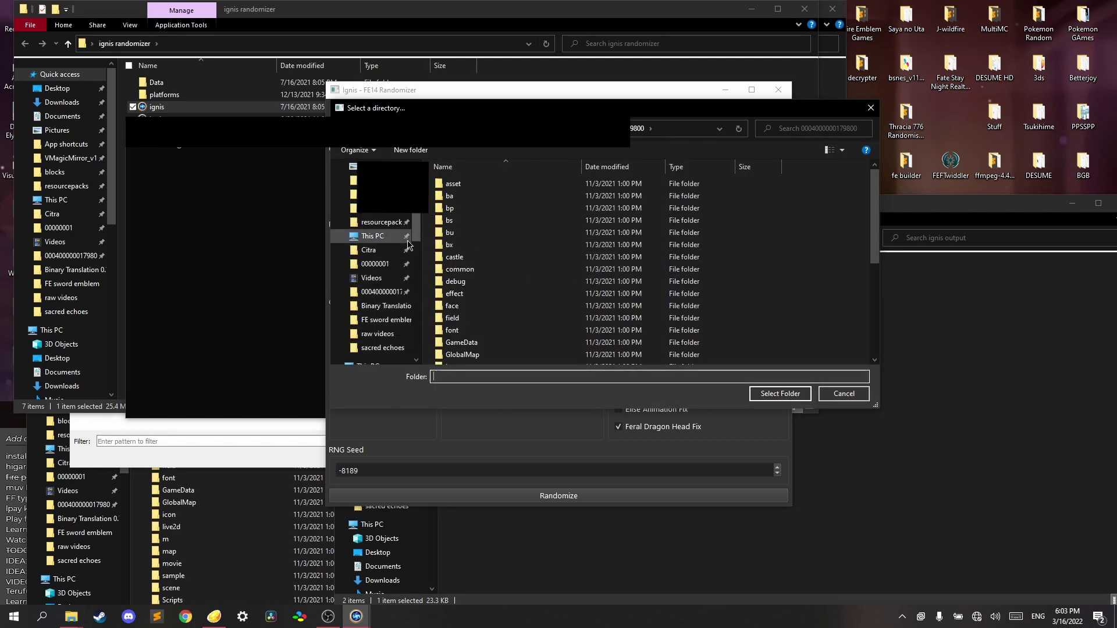
{"action": "scroll", "coordinate": [395, 245], "scroll_direction": "up", "scroll_amount": 5}
{"action": "left_click", "coordinate": [353, 190]}
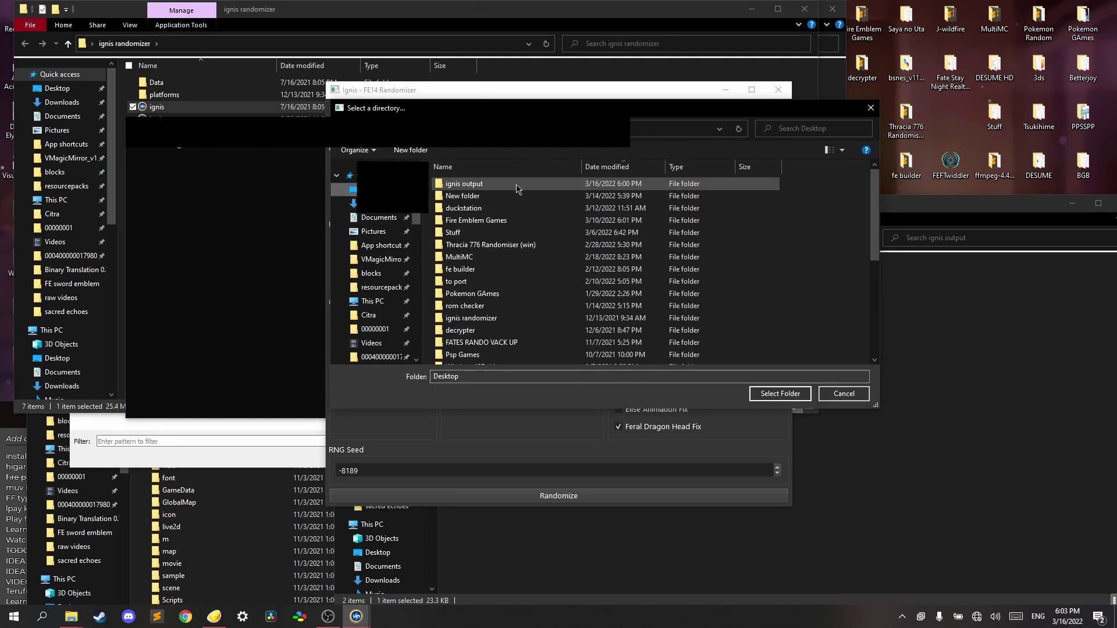
{"action": "left_click", "coordinate": [517, 183]}
{"action": "left_click", "coordinate": [779, 392]}
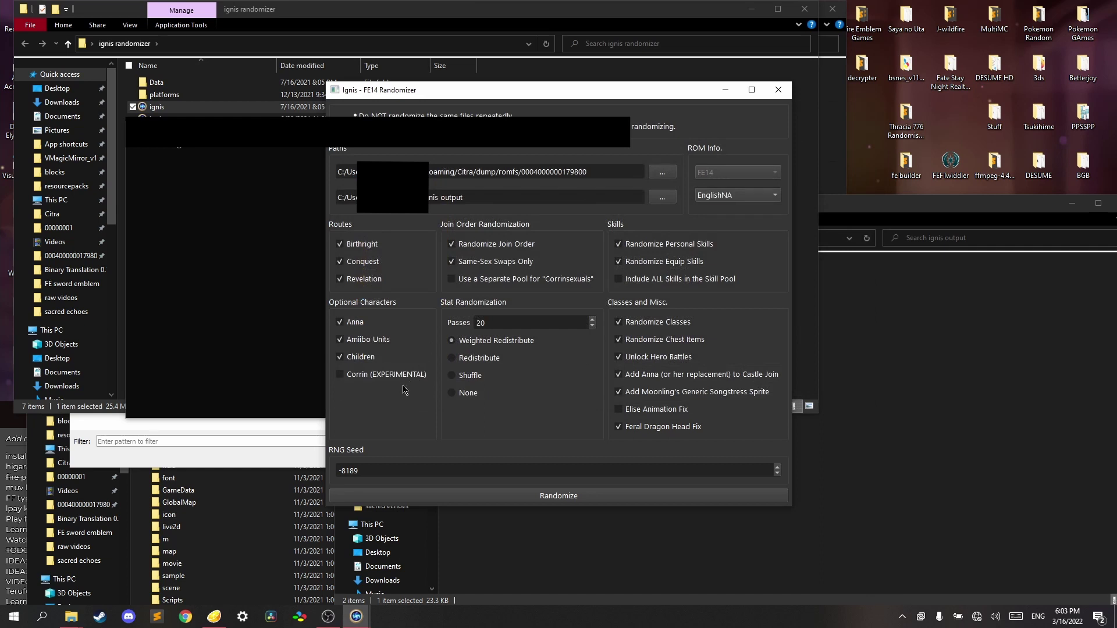
Exclude Amiibo Units, include Corrin, a separate "Corrinsexuals" pool and all skills, and set stat randomization to Redistribute with 25 passes
{"action": "left_click", "coordinate": [340, 343]}
{"action": "left_click", "coordinate": [476, 377]}
{"action": "left_click", "coordinate": [478, 360]}
{"action": "double_click", "coordinate": [593, 324]}
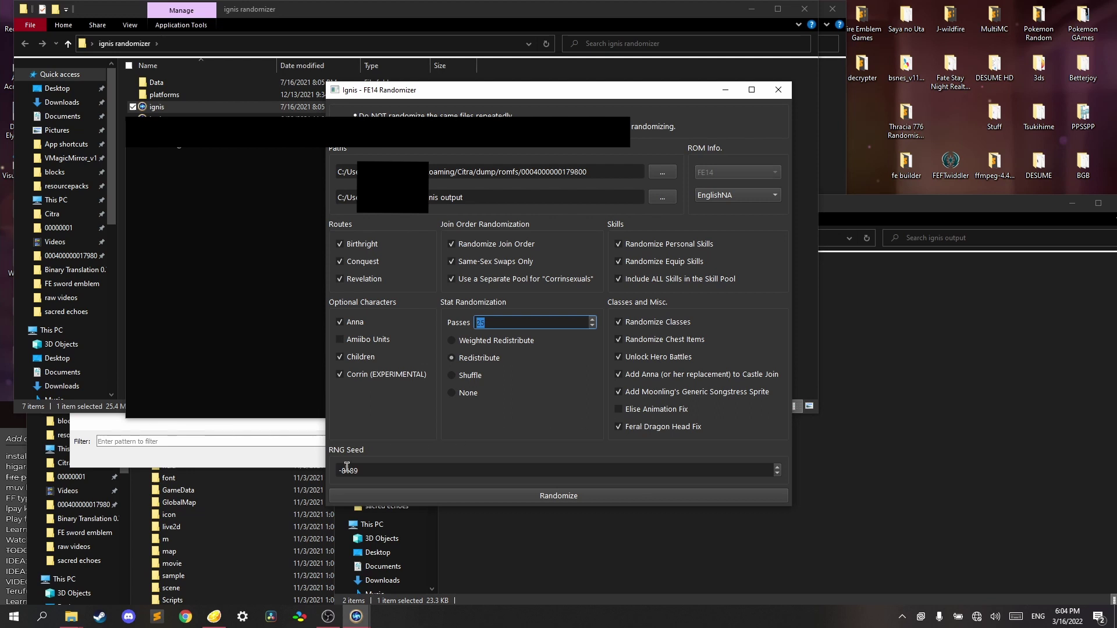
Set the RNG seed to -818923456 and run the randomization through to completion
{"action": "left_click", "coordinate": [390, 471]}
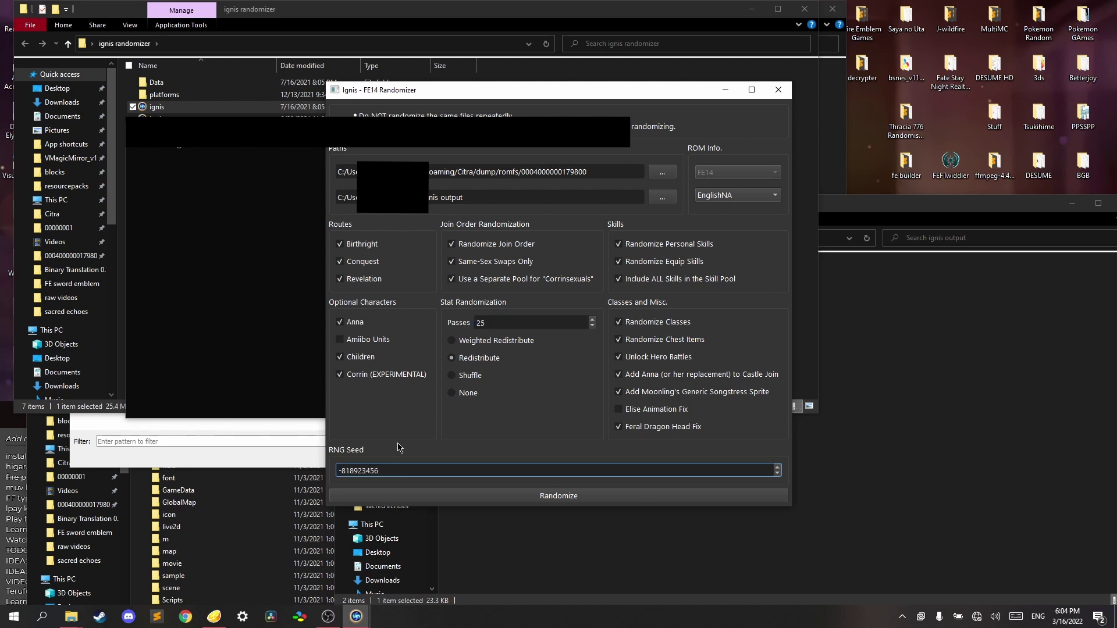
{"action": "left_click", "coordinate": [483, 503]}
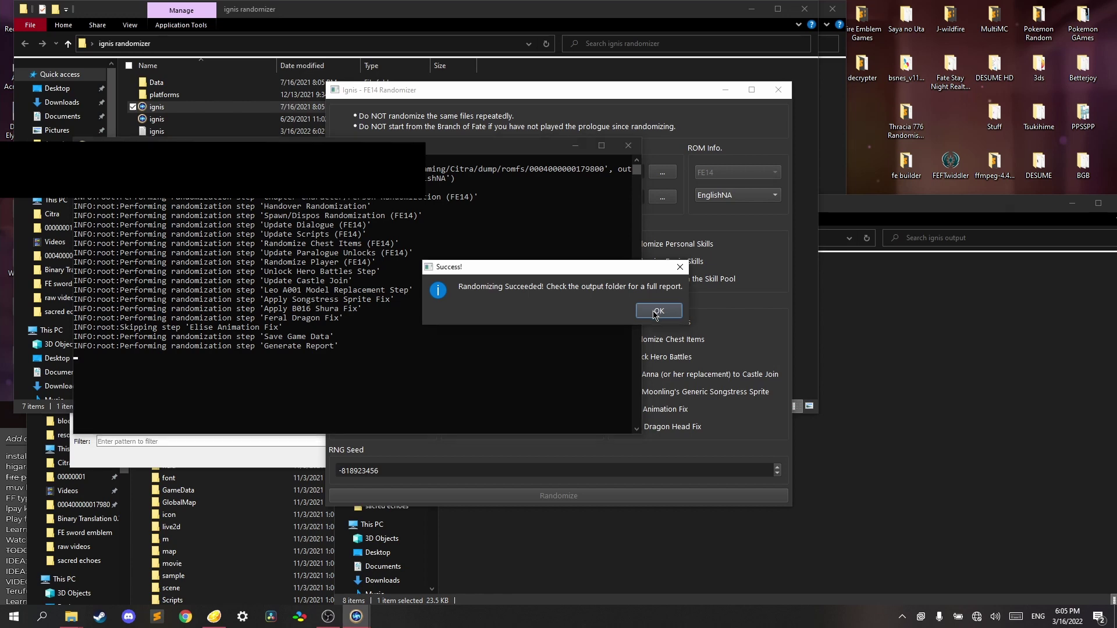
{"action": "left_click", "coordinate": [655, 312]}
Bring up the ignis output folder, and open the romfs folder inside Fire Emblem Fates' mods location from Citra
{"action": "mouse_move", "coordinate": [483, 205]}
{"action": "left_mouse_down"}
{"action": "mouse_move", "coordinate": [475, 175]}
{"action": "mouse_move", "coordinate": [499, 193]}
{"action": "left_mouse_up"}
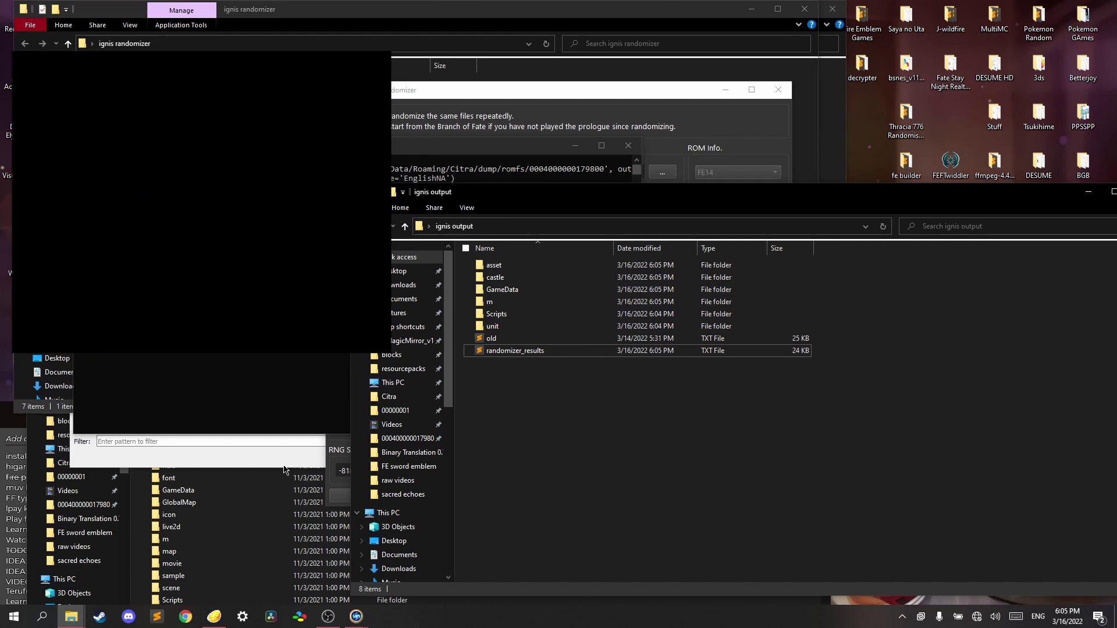
{"action": "left_click", "coordinate": [324, 394]}
{"action": "right_click", "coordinate": [240, 367]}
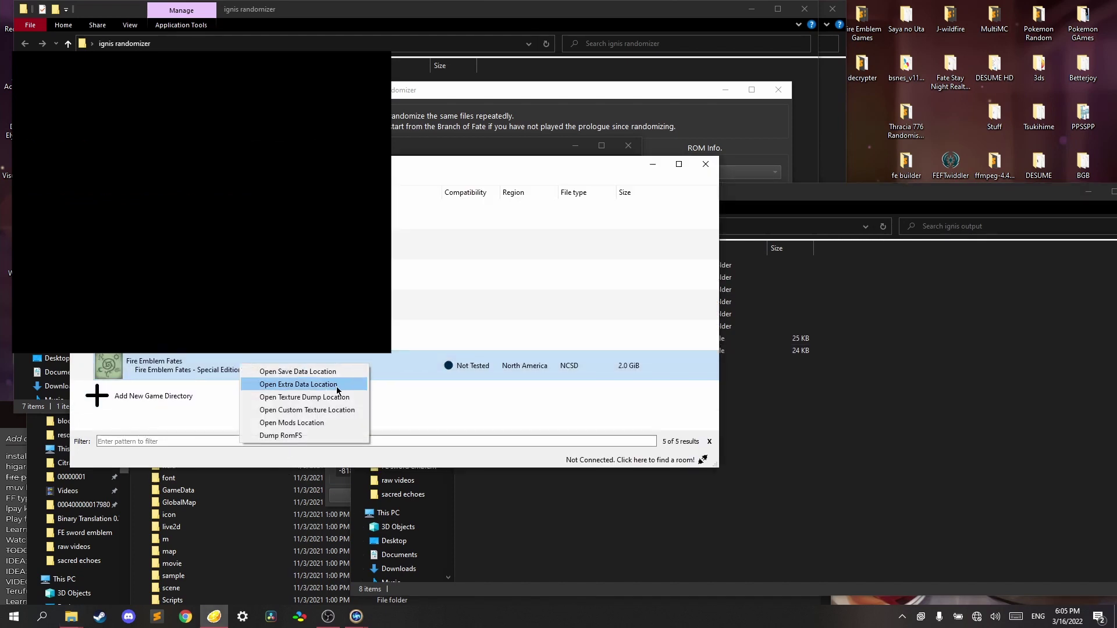
{"action": "left_click", "coordinate": [296, 423]}
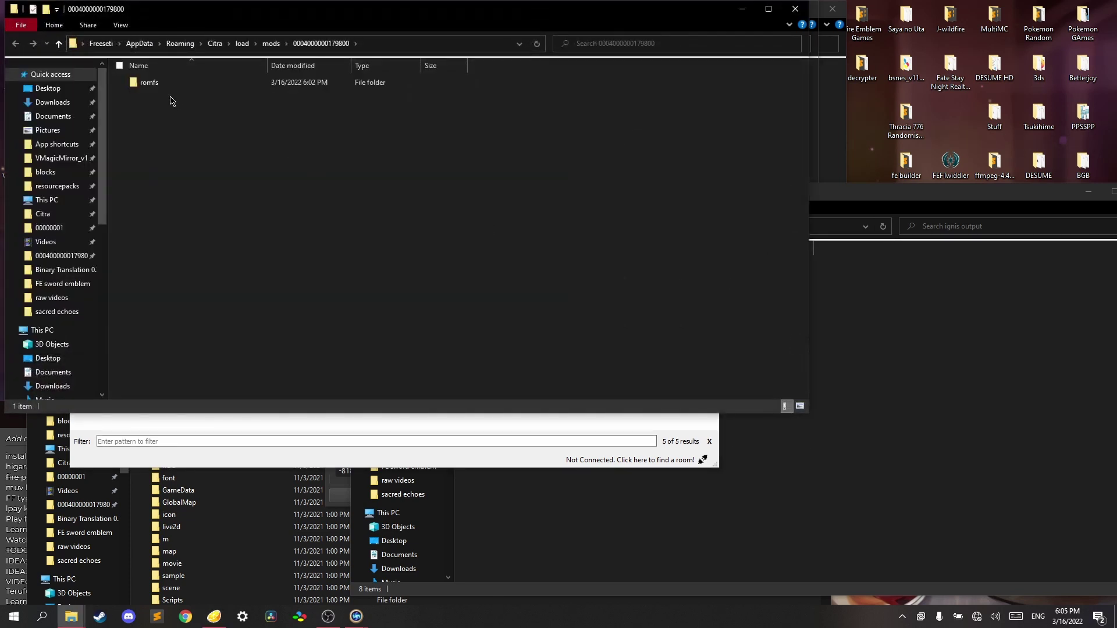
{"action": "double_click", "coordinate": [146, 85]}
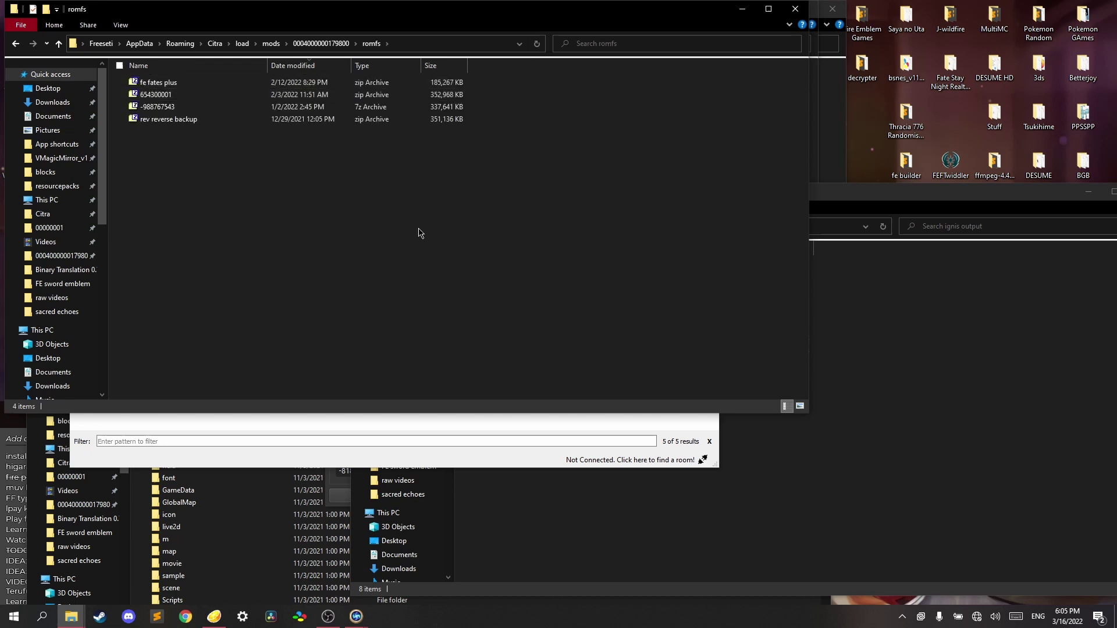
Move the asset, castle, GameData, m, Scripts and unit folders from ignis output into the mod's romfs folder
{"action": "left_click", "coordinate": [861, 461]}
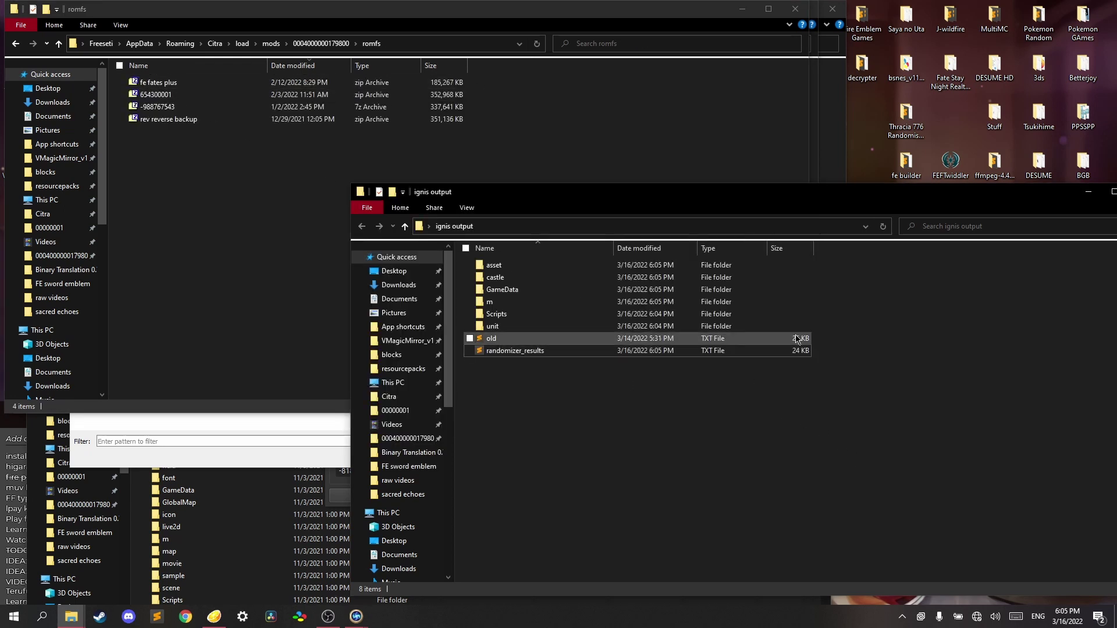
{"action": "left_click_drag", "start_coordinate": [835, 331], "coordinate": [768, 260]}
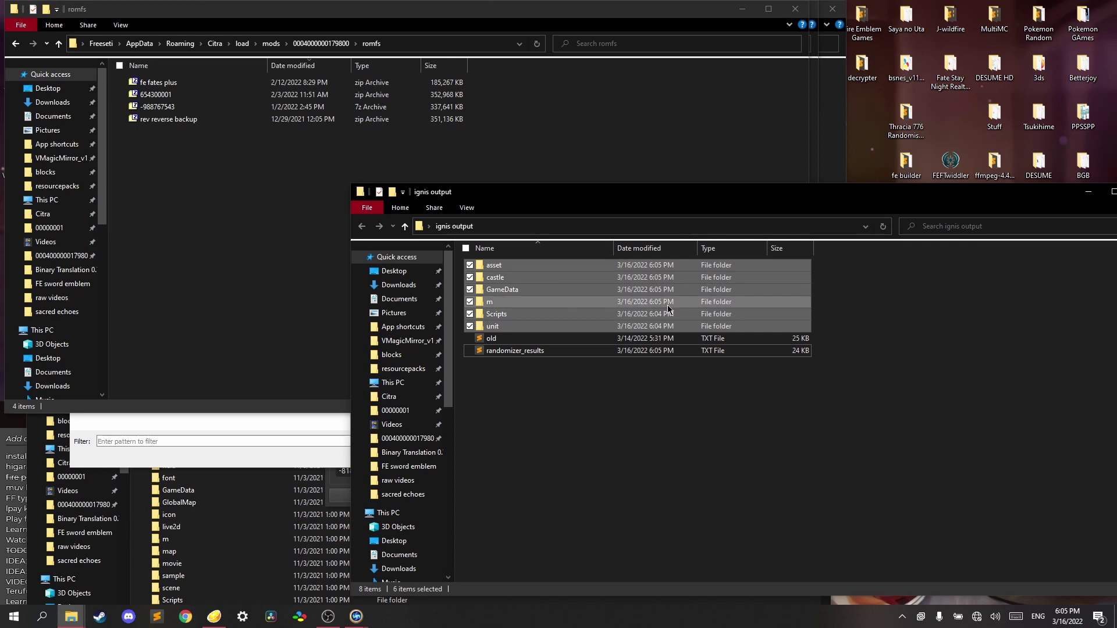
{"action": "left_click_drag", "start_coordinate": [668, 303], "coordinate": [304, 298]}
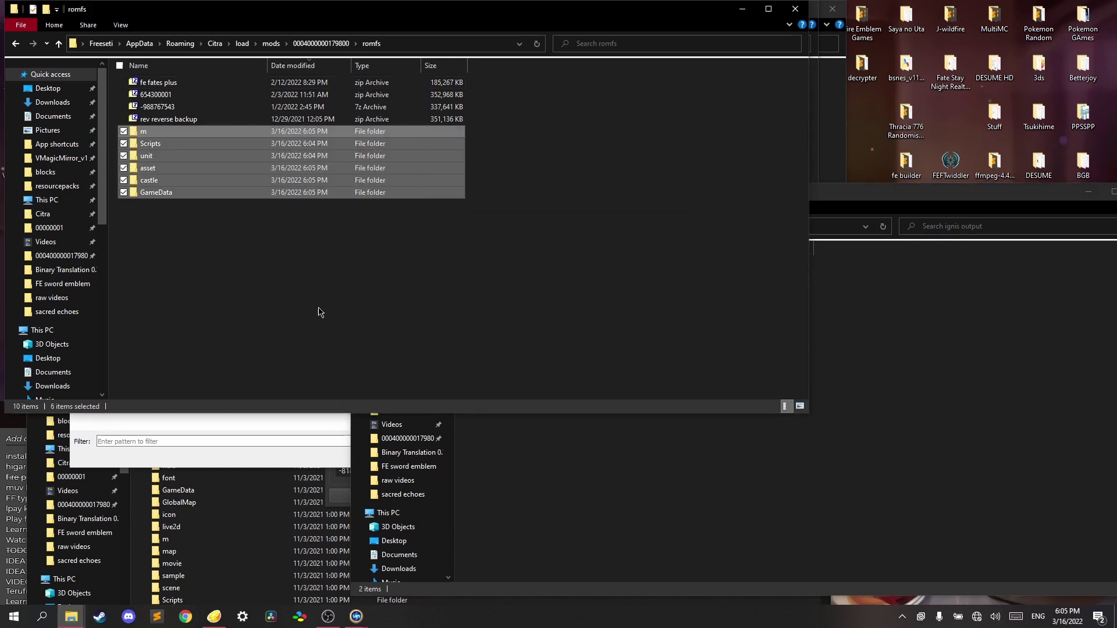
{"action": "left_click", "coordinate": [317, 309]}
Switch to Citra, launch Fire Emblem Fates and maximize the emulator window
{"action": "left_click", "coordinate": [348, 468]}
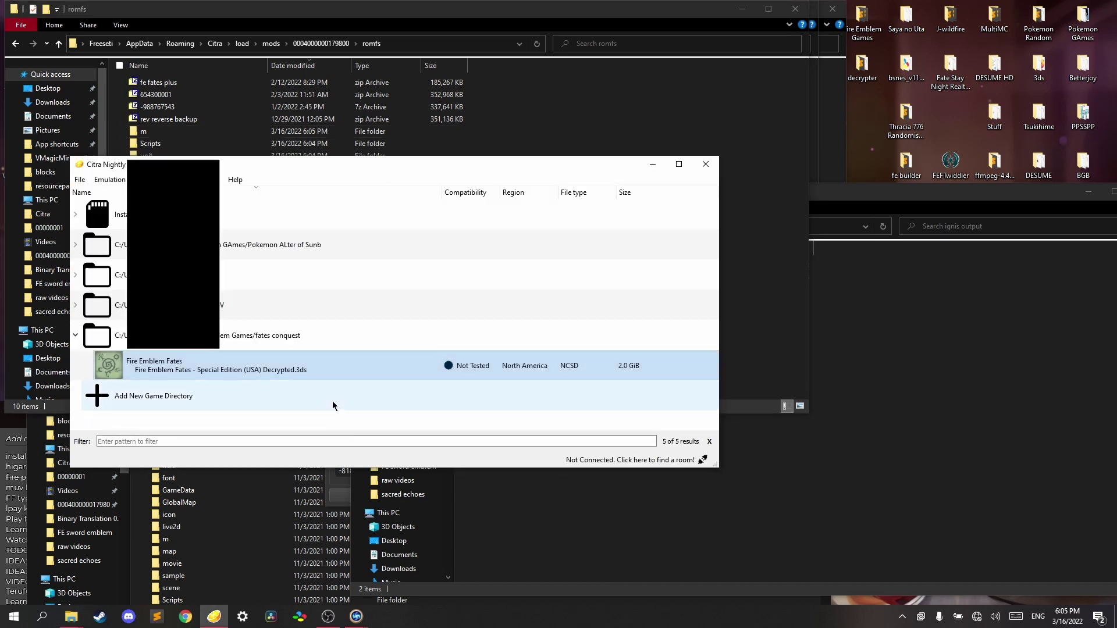
{"action": "double_click", "coordinate": [355, 367]}
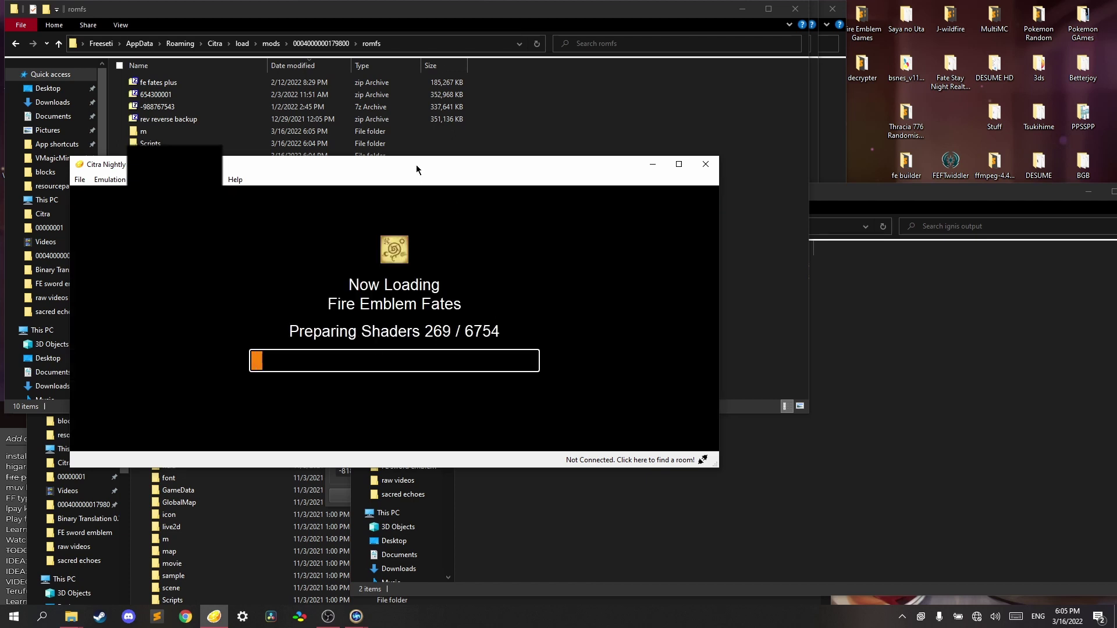
{"action": "left_click_drag", "start_coordinate": [417, 165], "coordinate": [518, 4]}
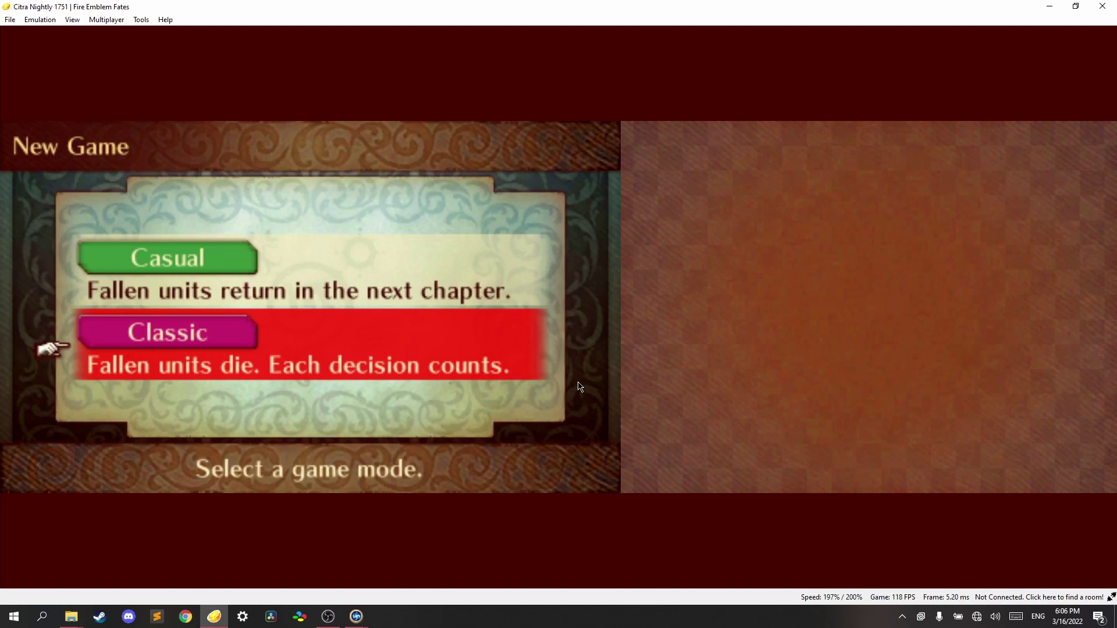
Choose Classic mode and create the avatar with body F2, hair 04, color 15, face 07 and voice F1
{"action": "key", "text": "a"}
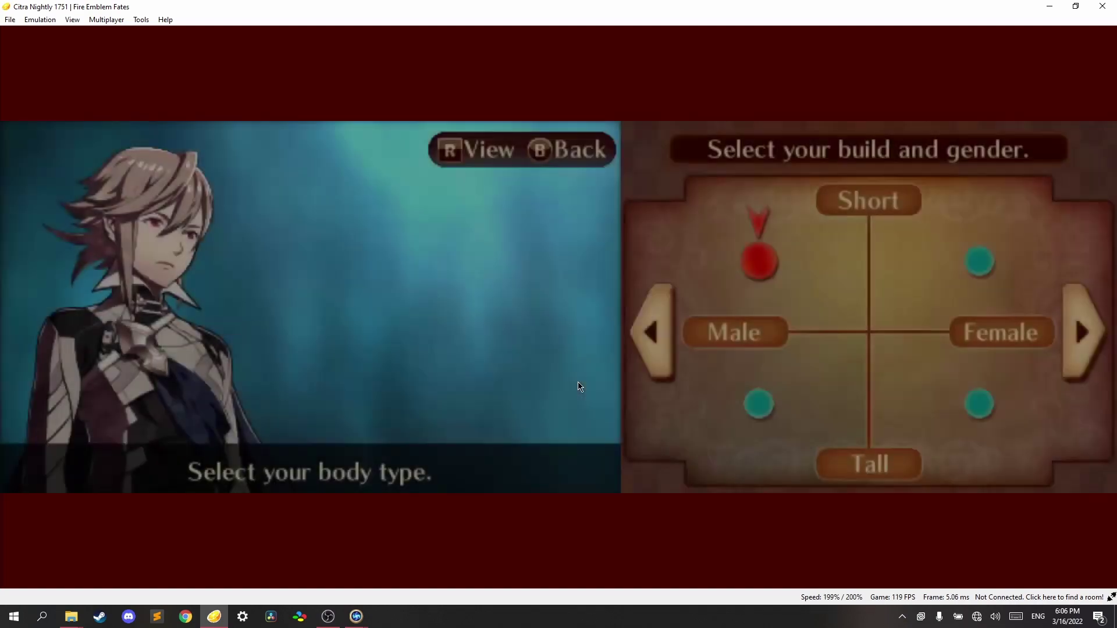
{"action": "key", "text": "a"}
{"action": "key", "text": "a"}
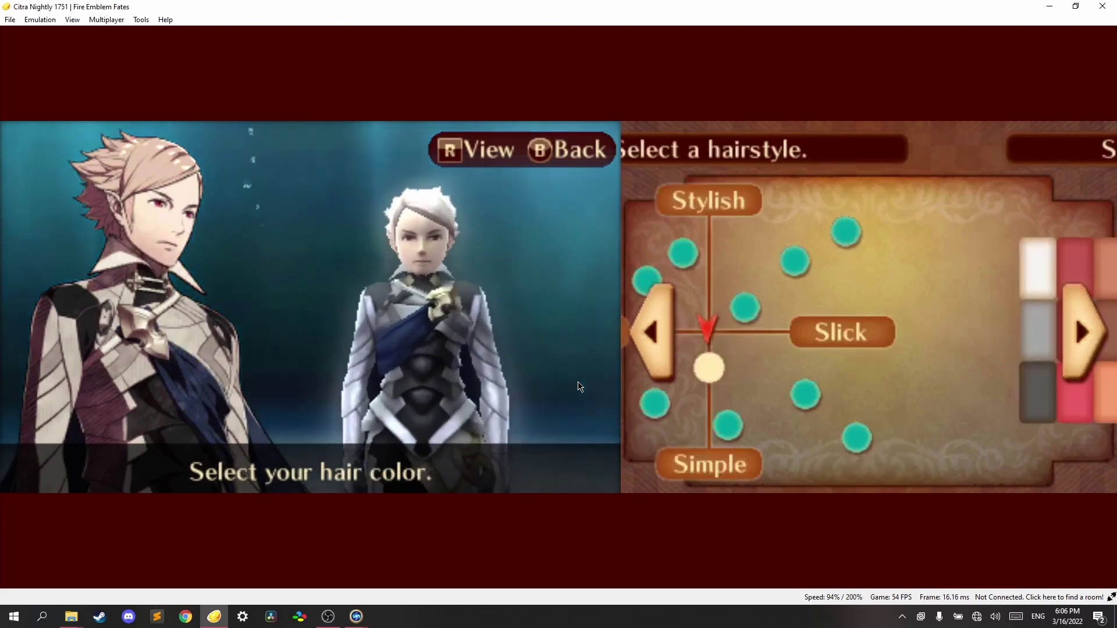
{"action": "key", "text": "a"}
{"action": "key", "text": "Right"}
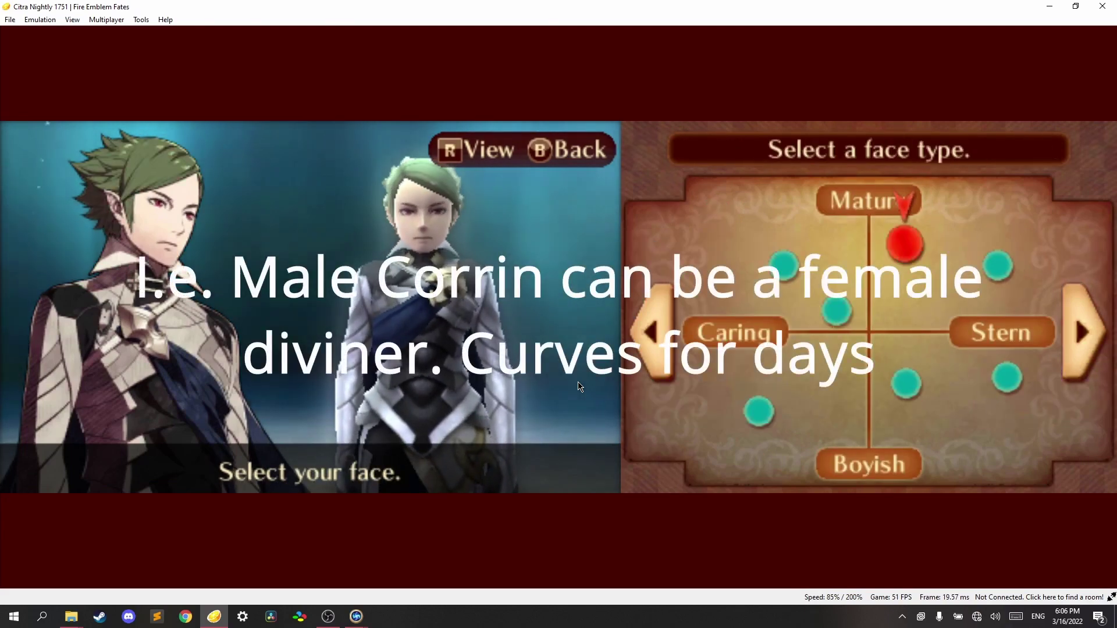
{"action": "key", "text": "Down"}
{"action": "key", "text": "a"}
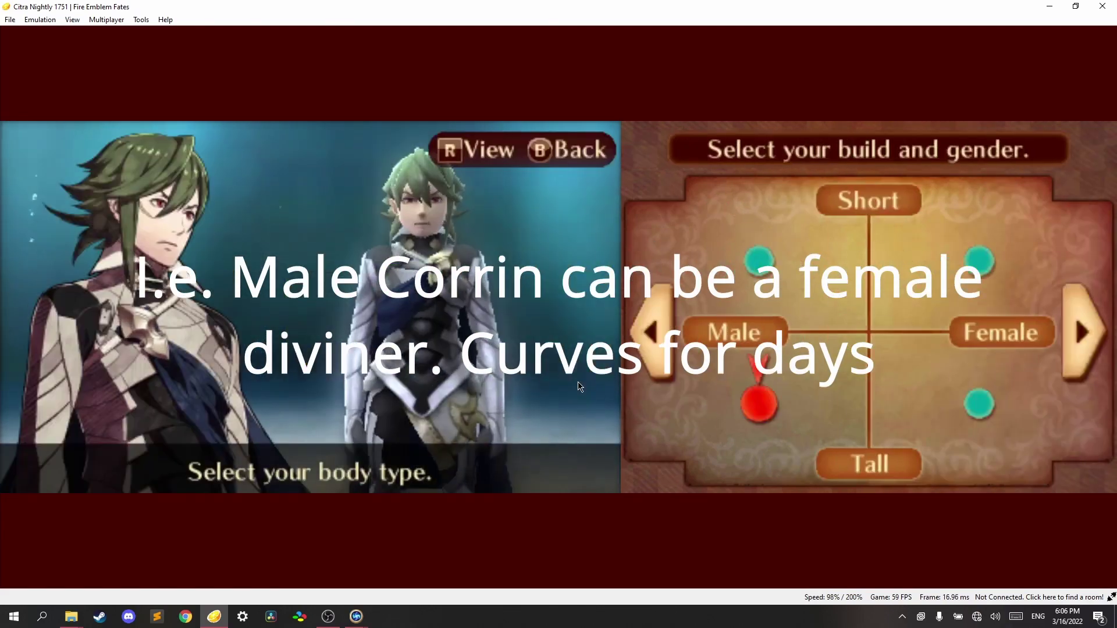
{"action": "key", "text": "Right"}
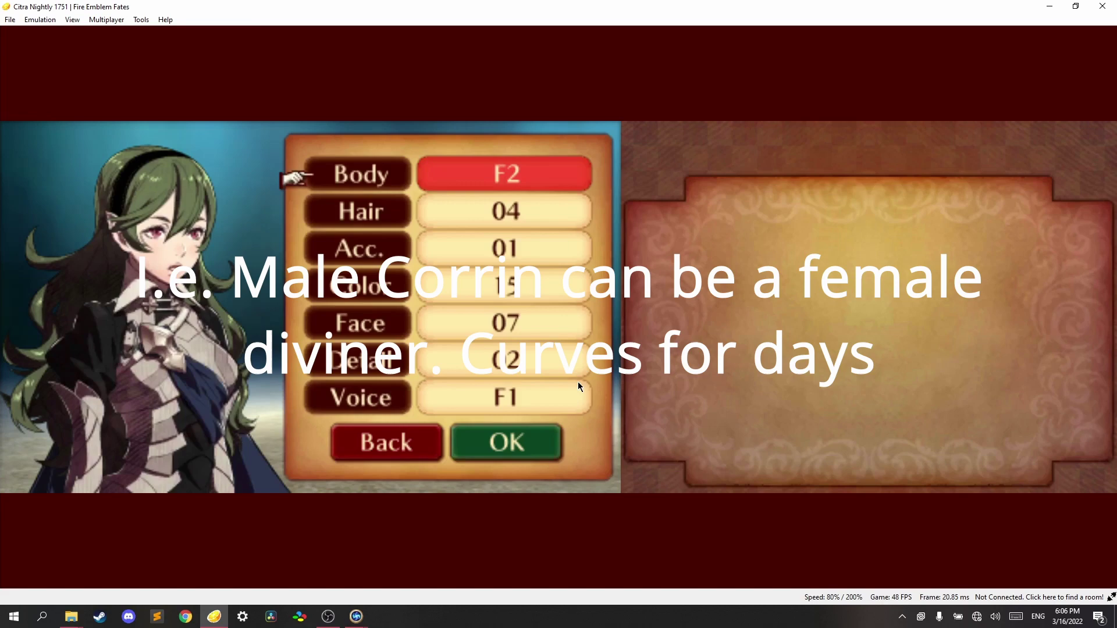
{"action": "key", "text": "Up"}
{"action": "key", "text": "a"}
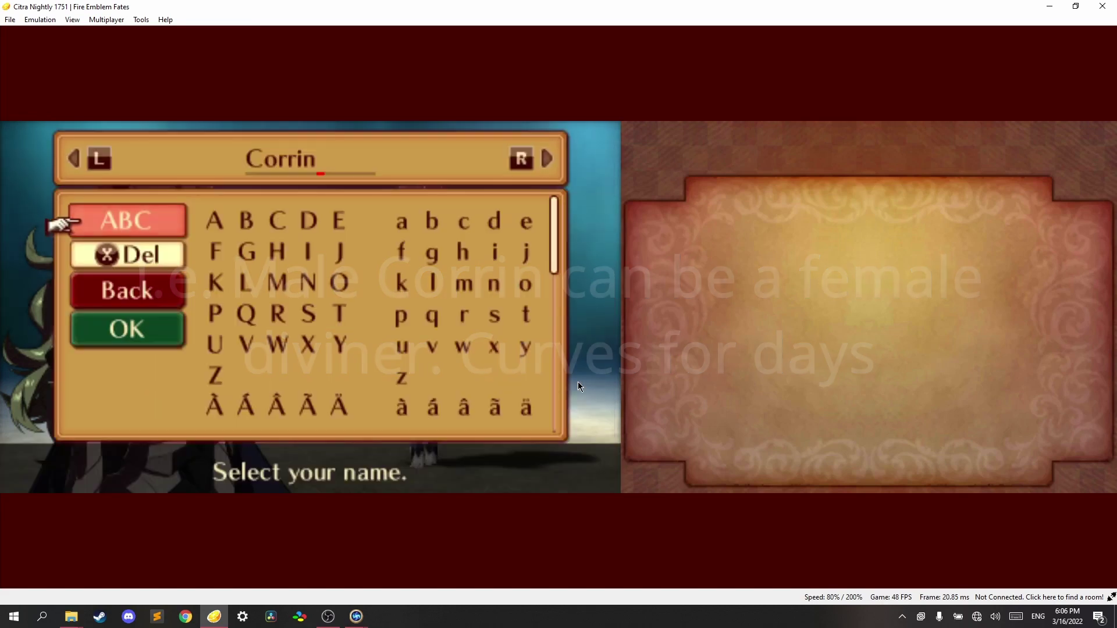
Accept the avatar name Corrin and confirm the profile with boon Robust, bane Unlucky and talent Cavalier
{"action": "key", "text": "Down"}
{"action": "key", "text": "Down"}
{"action": "key", "text": "Down"}
{"action": "key", "text": "a"}
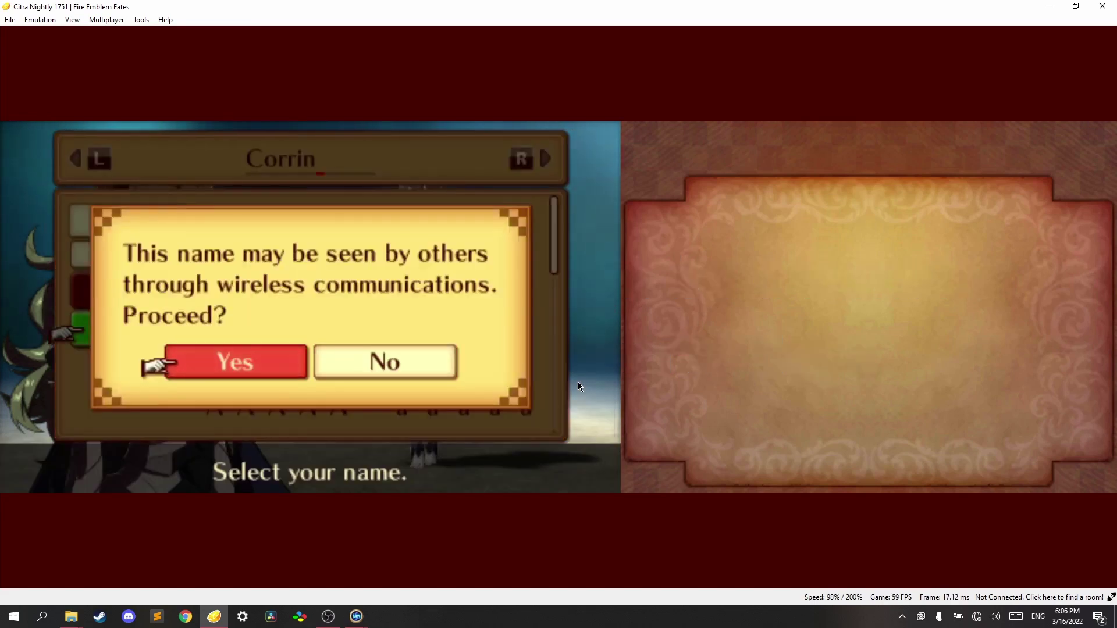
{"action": "key", "text": "s"}
{"action": "key", "text": "a"}
{"action": "key", "text": "Left"}
{"action": "key", "text": "a"}
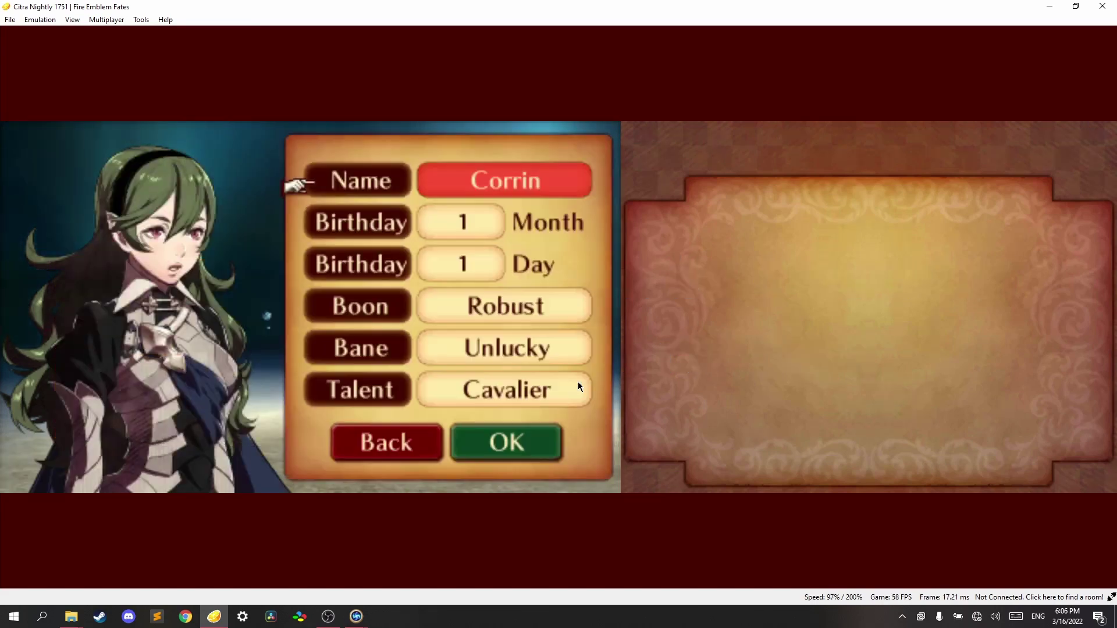
{"action": "key", "text": "a"}
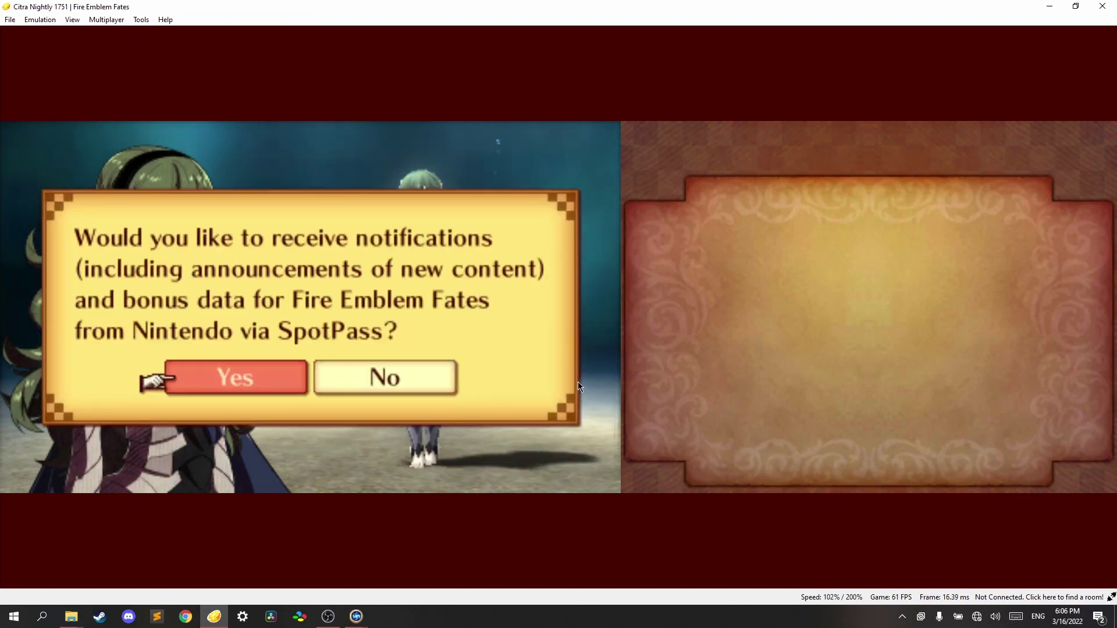